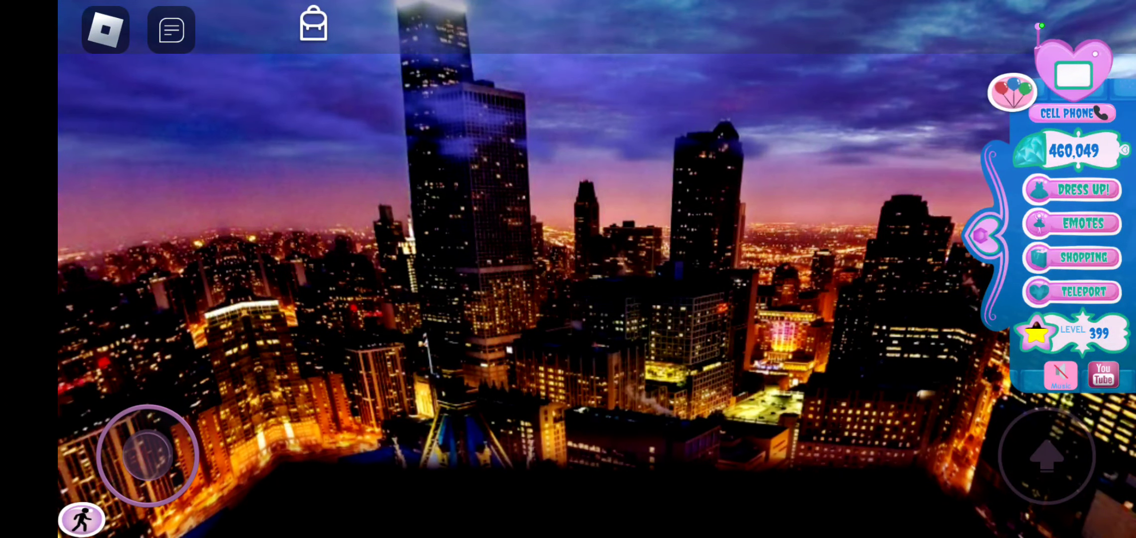
# Step: Open and close the Roblox menu, then pan the camera across the city skyline
pyautogui.click(105, 29)
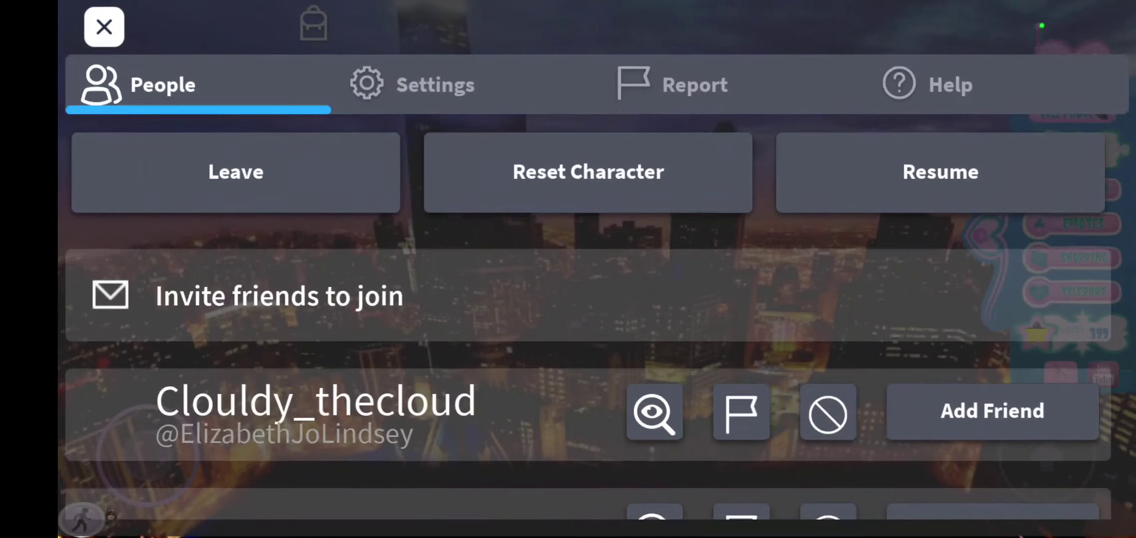
pyautogui.moveTo(444, 267); pyautogui.dragTo(754, 266)
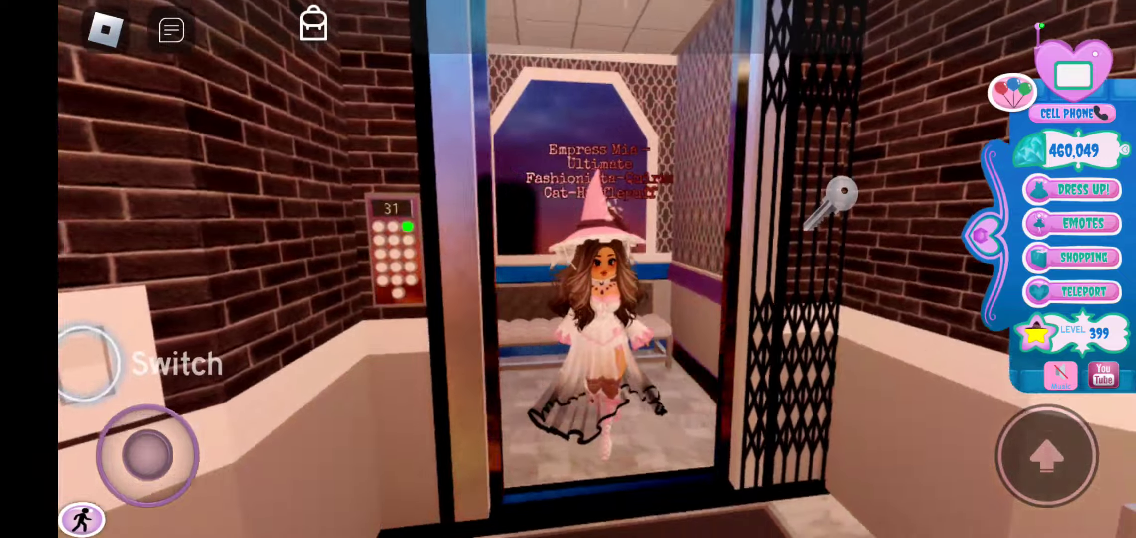
# Step: Walk the avatar out of the elevator to sit at the penthouse desk computer
pyautogui.moveTo(147, 453)
pyautogui.mouseDown()
pyautogui.moveTo(137, 419)
pyautogui.moveTo(142, 443)
pyautogui.mouseUp()
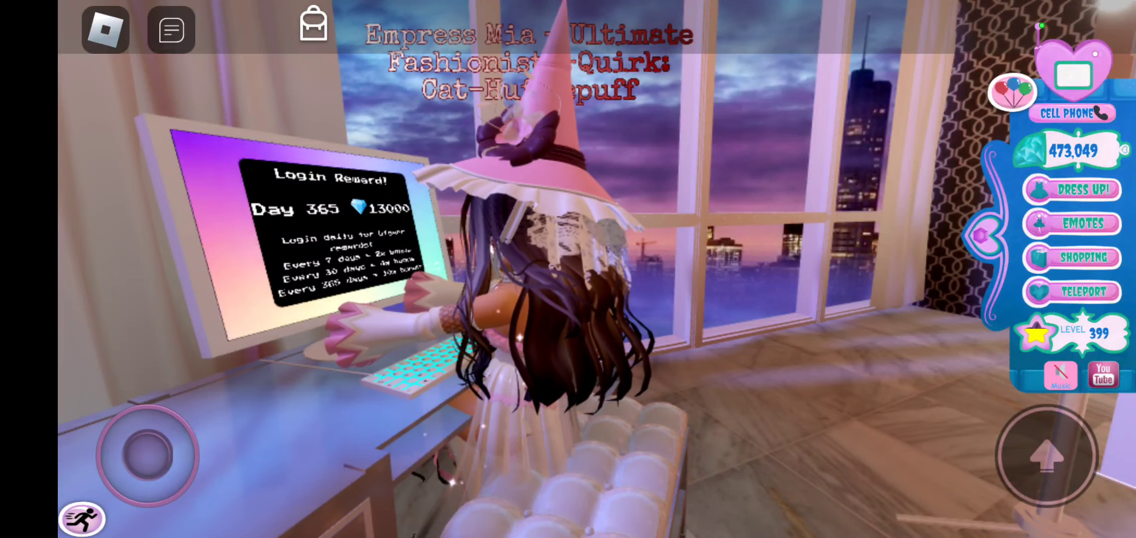
# Step: After the 13,000-diamond Day 365 reward is credited, jump to leave the computer desk
pyautogui.click(1046, 456)
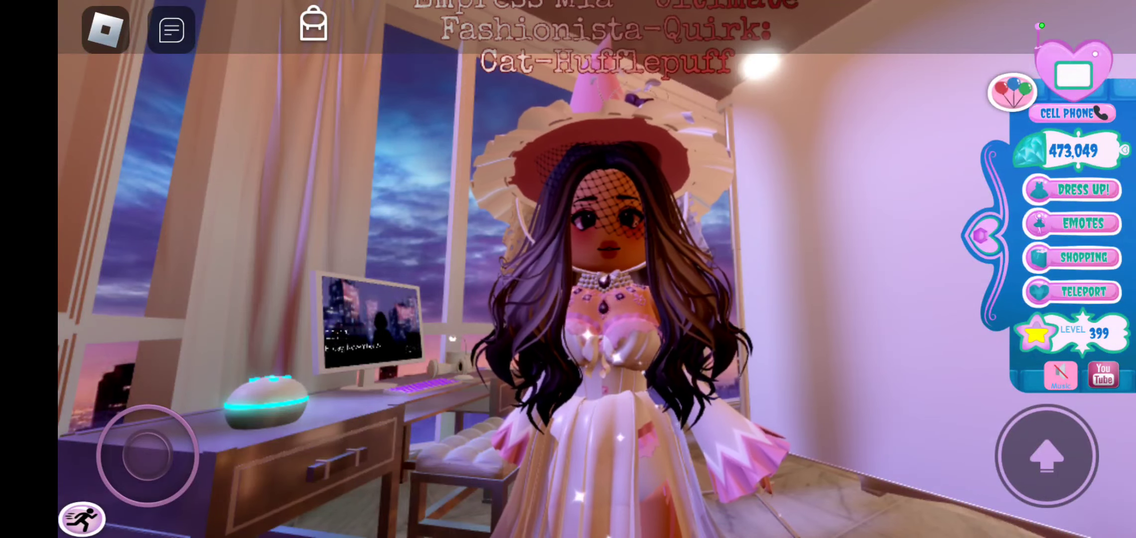
# Step: Tilt the camera down onto the avatar, then level it with the avatar's face
pyautogui.moveTo(568, 9); pyautogui.dragTo(568, 267)
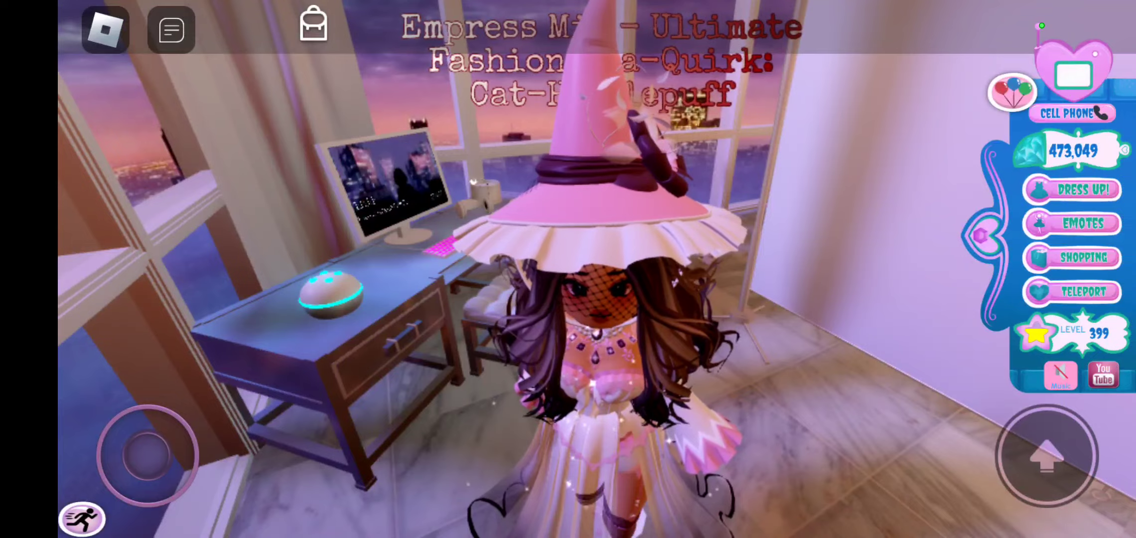
pyautogui.moveTo(798, 355); pyautogui.dragTo(799, 178)
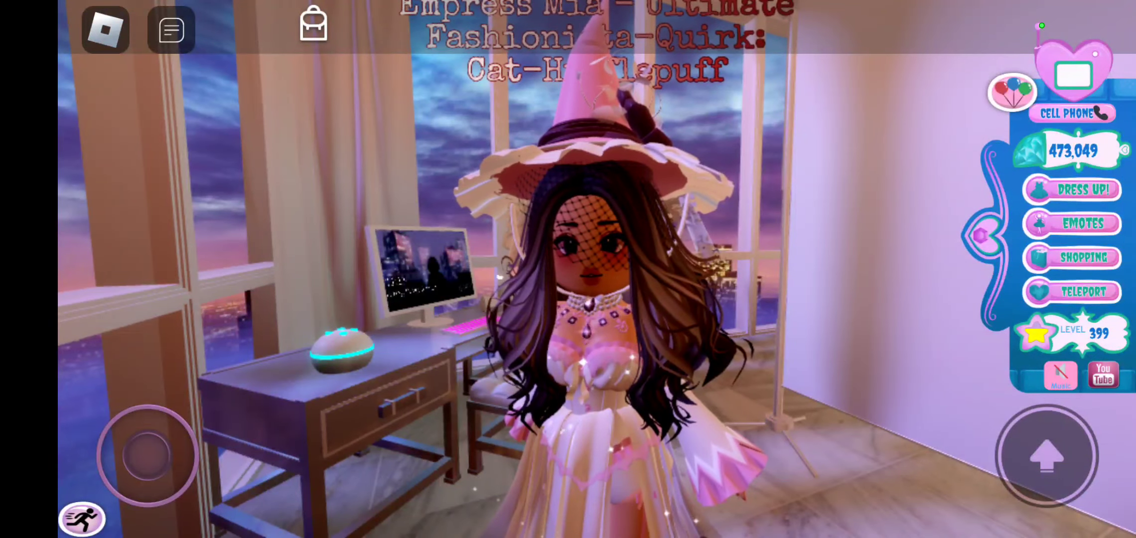